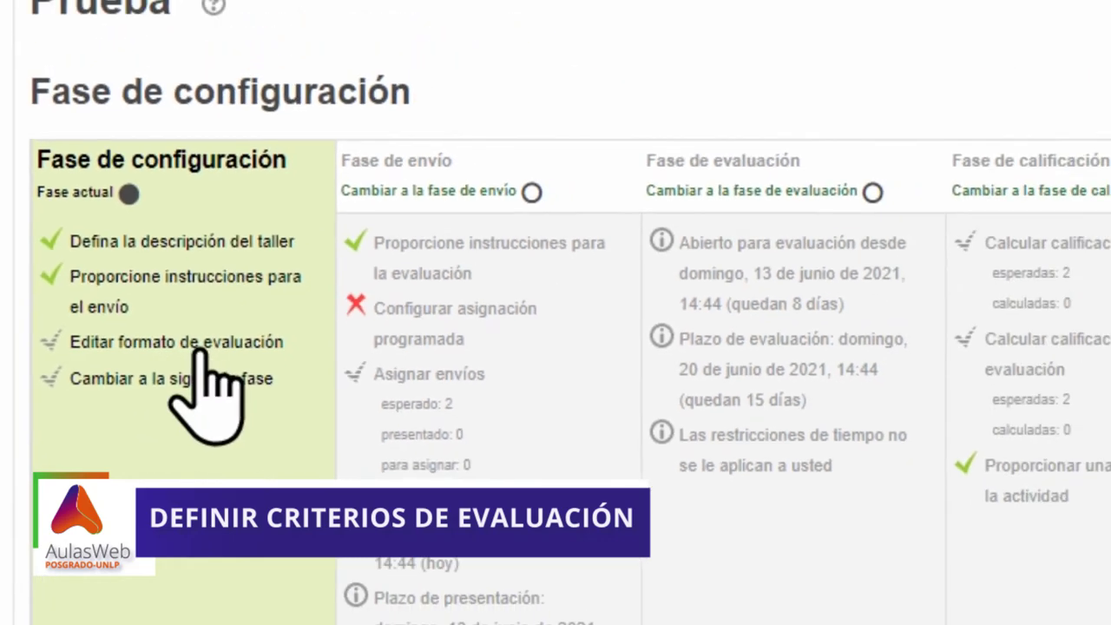
# In the workshop's evaluation format, describe Aspecto 1 as "Desarrollo de las definiciones" and set its maximum score to 5.
pyautogui.click(330, 339)
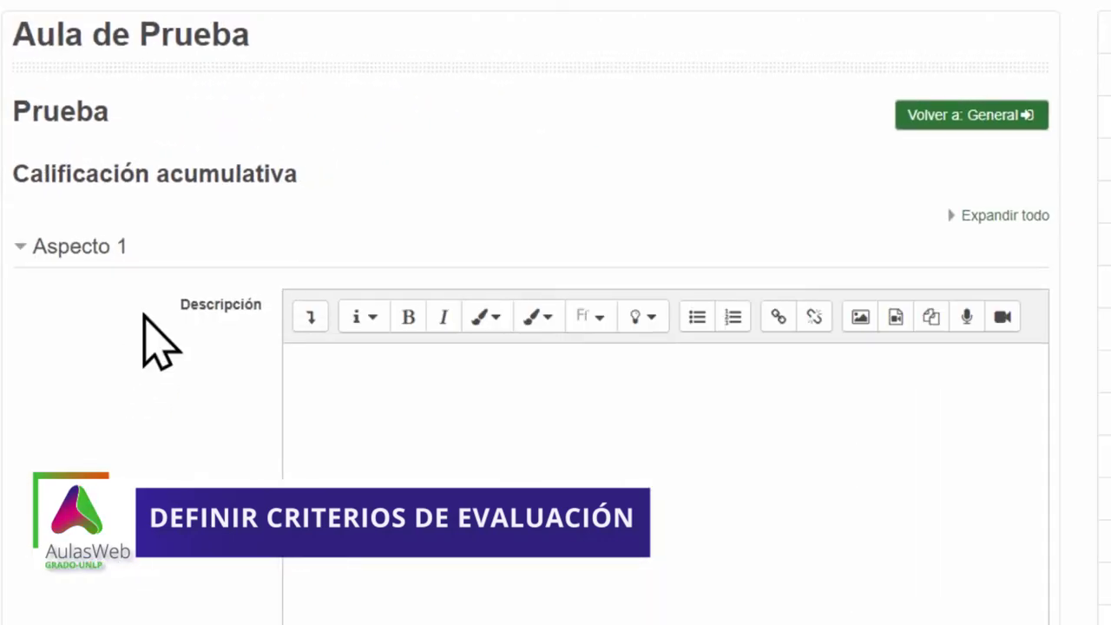
pyautogui.scroll(-5, 194, 270)
pyautogui.scroll(3, 195, 273)
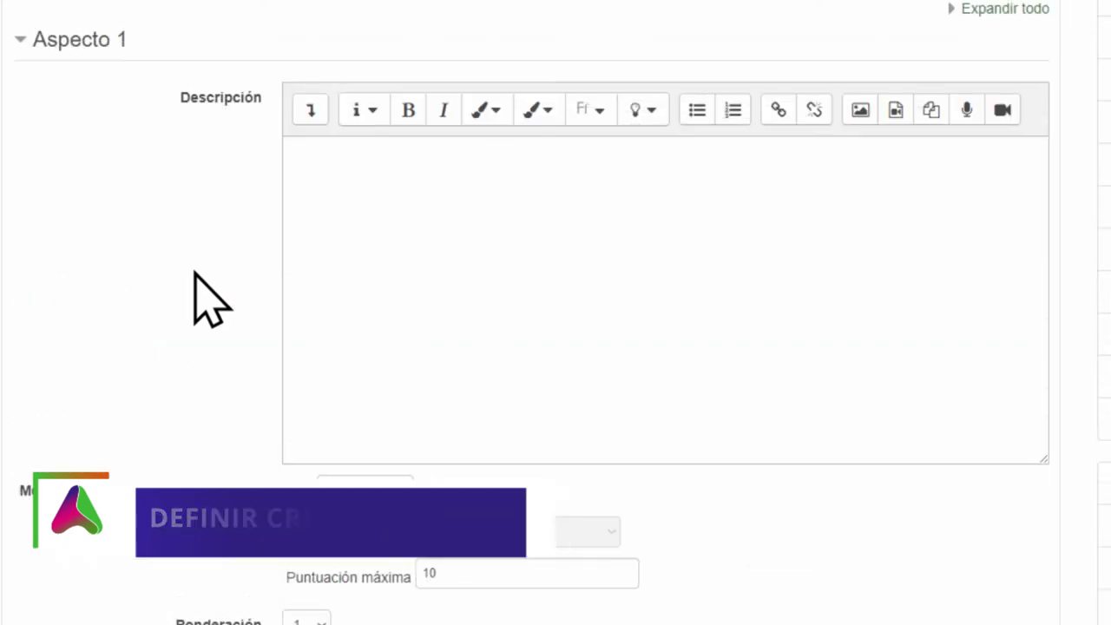
pyautogui.click(396, 160)
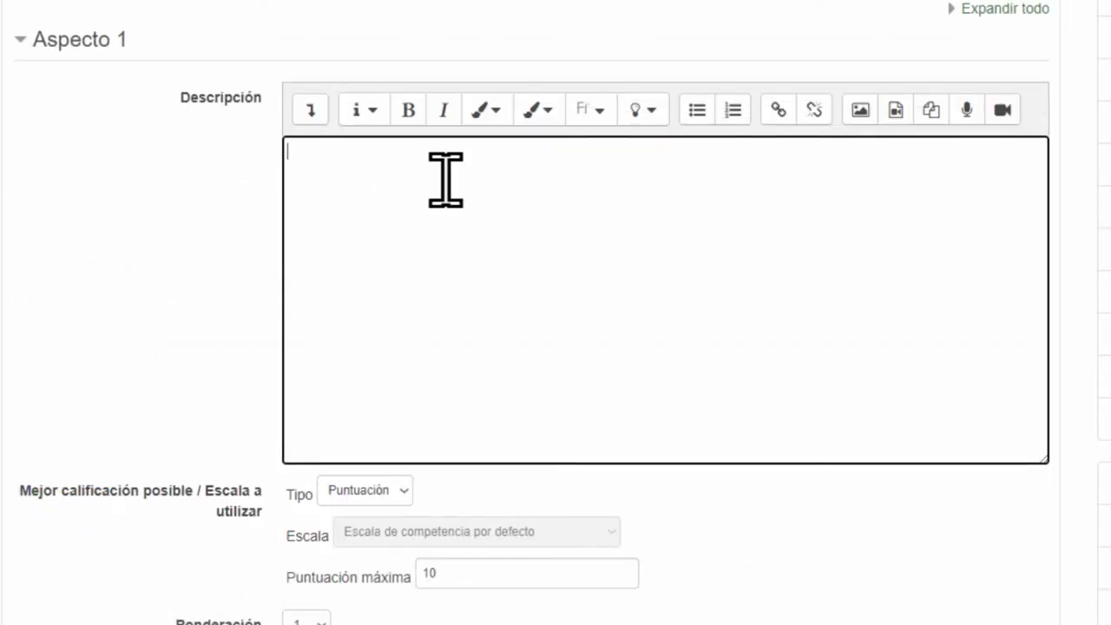
pyautogui.write('Desarrollo de las definiciones')
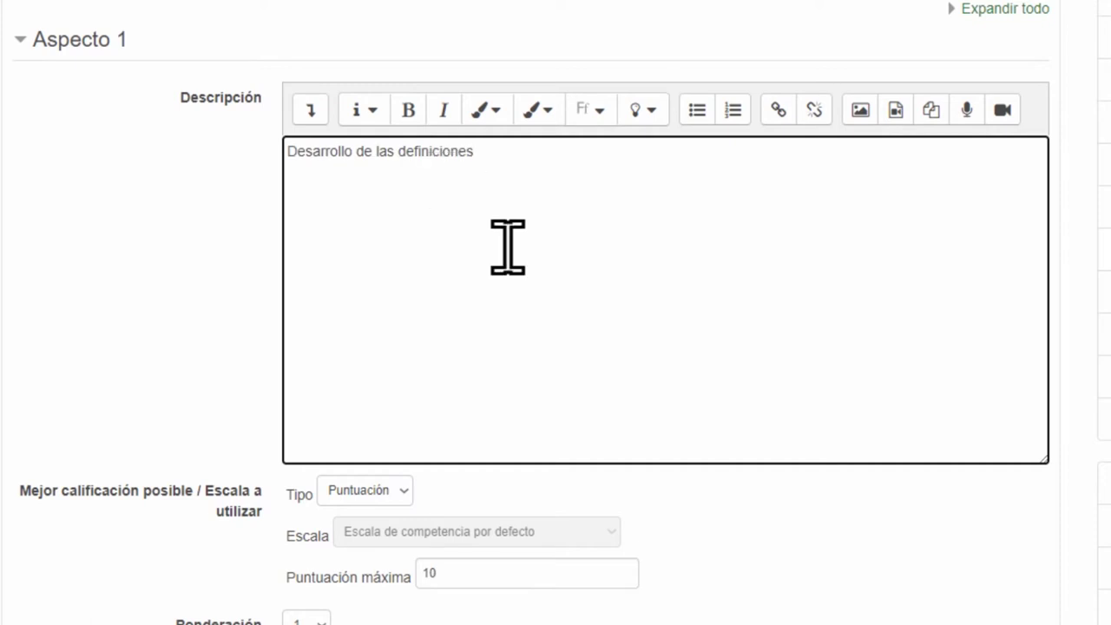
pyautogui.scroll(-4, 506, 248)
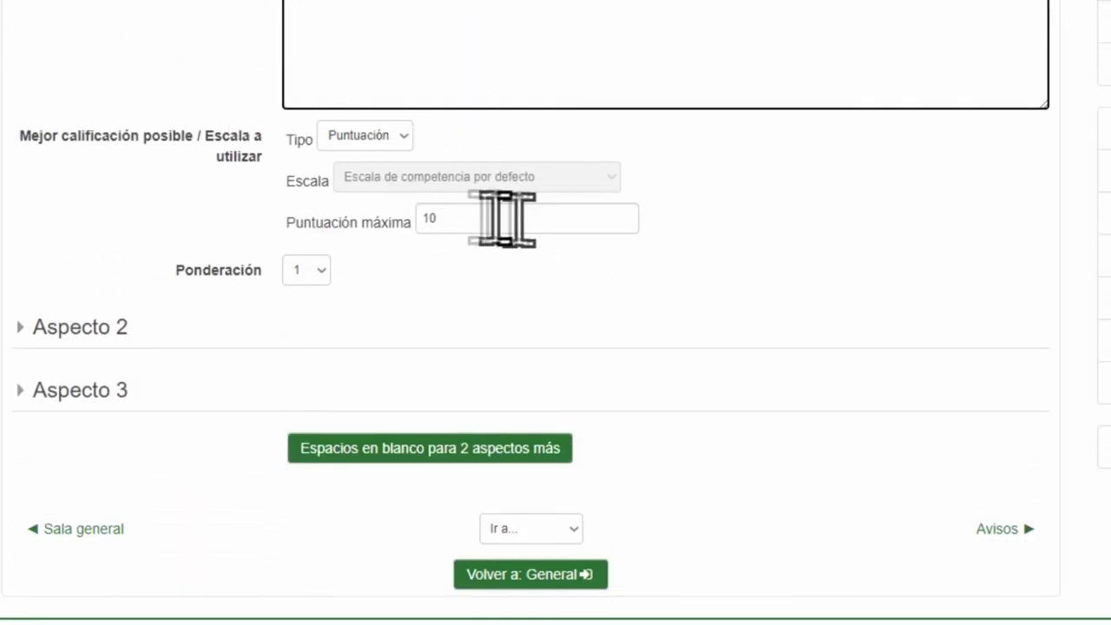
pyautogui.doubleClick(471, 217)
pyautogui.write('5')
# Describe Aspecto 2 as "Mención de ejemplos", correcting the spelling, and set its maximum score to 5.
pyautogui.click(55, 330)
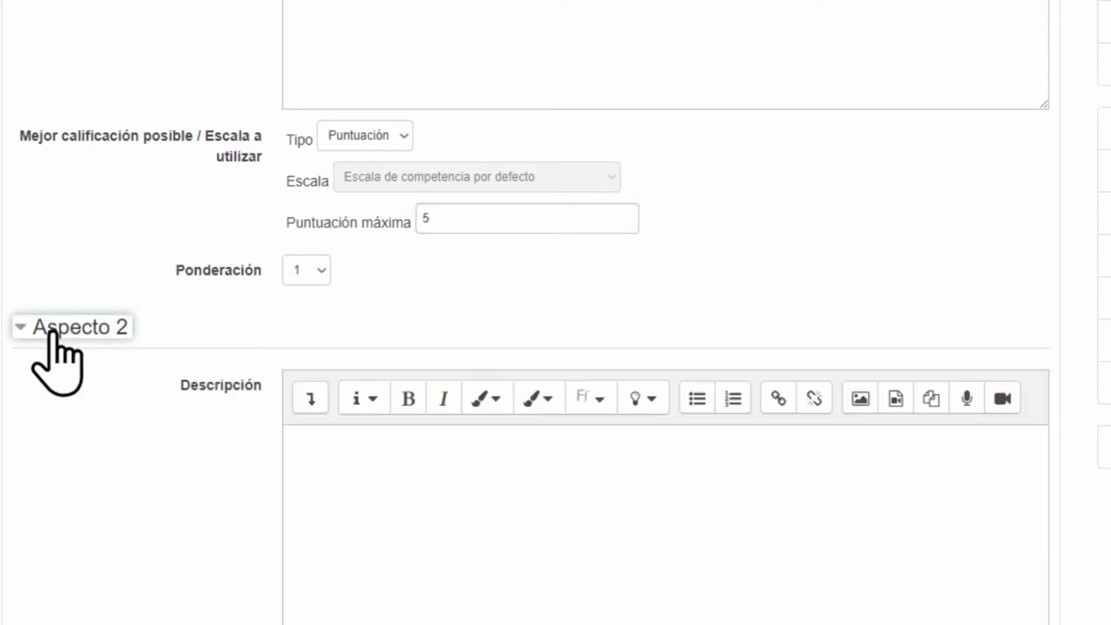
pyautogui.scroll(-5, 144, 253)
pyautogui.click(369, 104)
pyautogui.write('Mencion de ejemplo')
pyautogui.scroll(2, 392, 50)
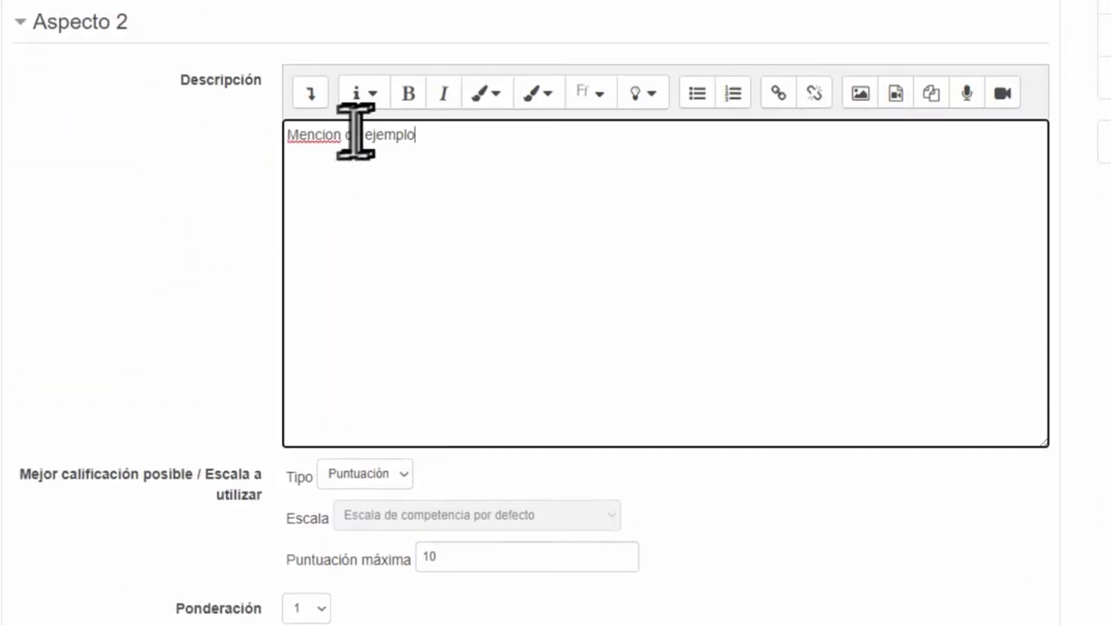
pyautogui.rightClick(338, 134)
pyautogui.click(372, 152)
pyautogui.click(486, 139)
pyautogui.moveTo(469, 564); pyautogui.dragTo(322, 595)
pyautogui.press('BackSpace')
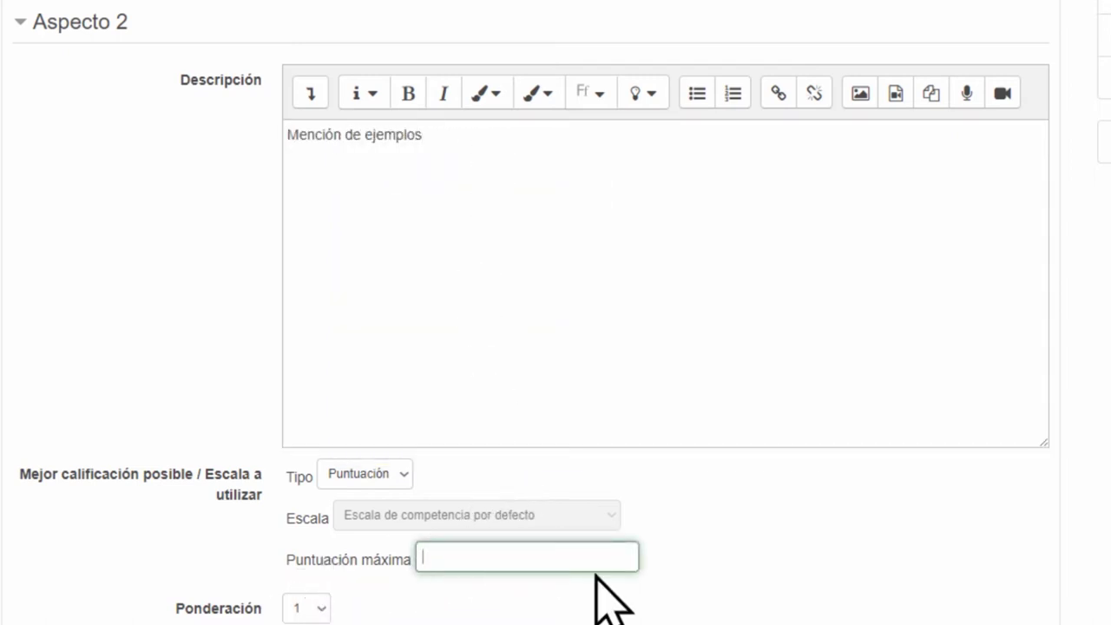
pyautogui.write('5')
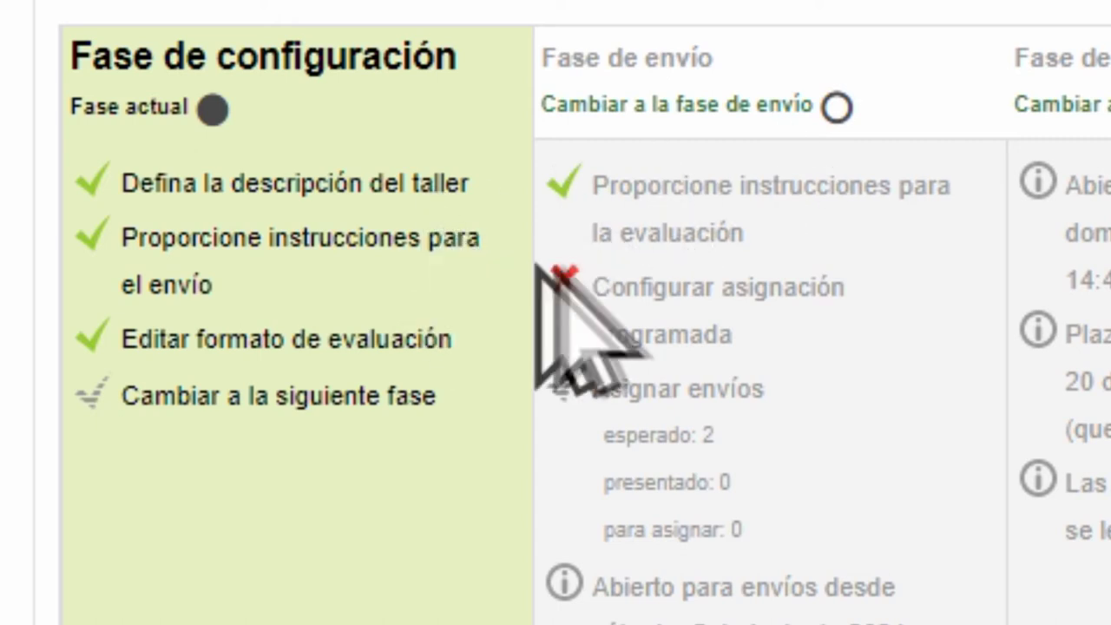
# Enable scheduled allocation so submissions are assigned automatically when the submission phase ends, and save the changes.
pyautogui.click(674, 289)
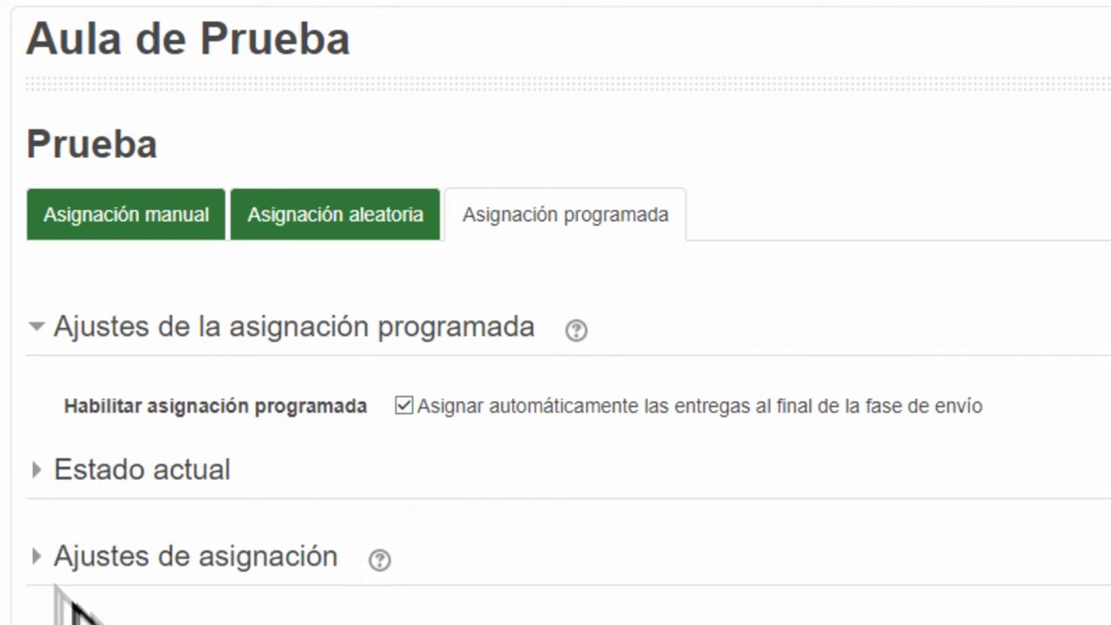
pyautogui.scroll(-5, 74, 607)
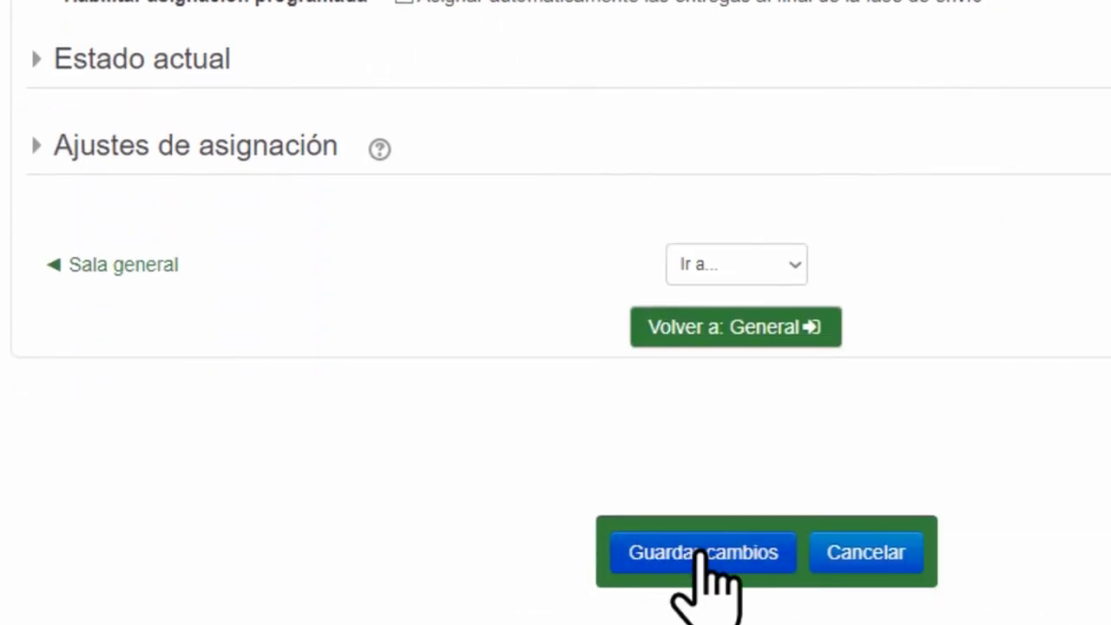
pyautogui.click(703, 553)
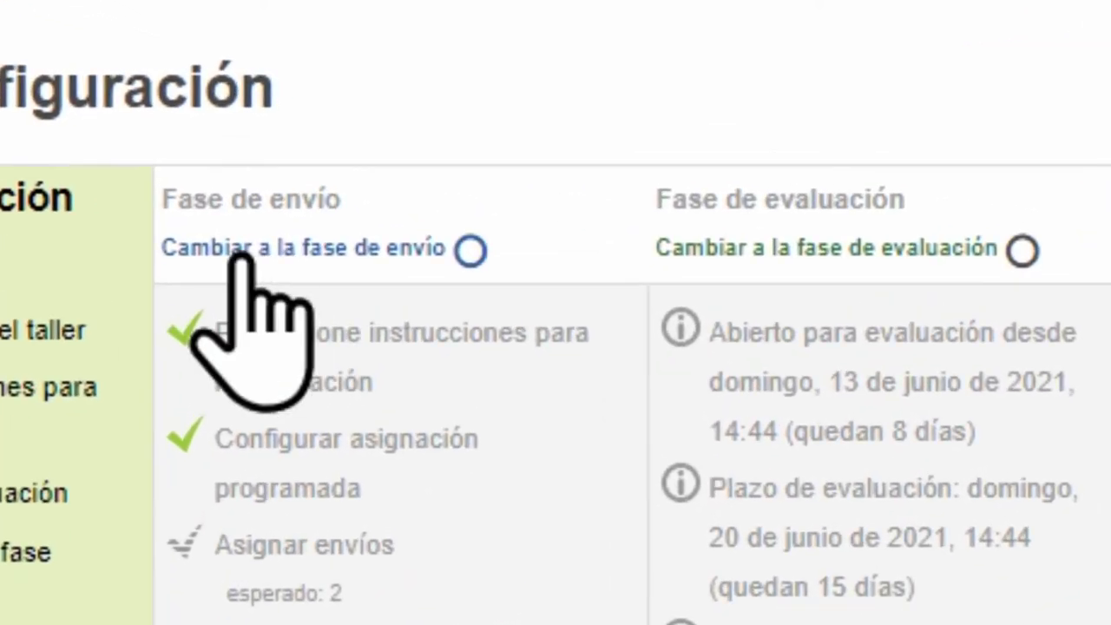
# Switch the workshop to the submission phase (Fase de envío) and confirm the change.
pyautogui.click(248, 255)
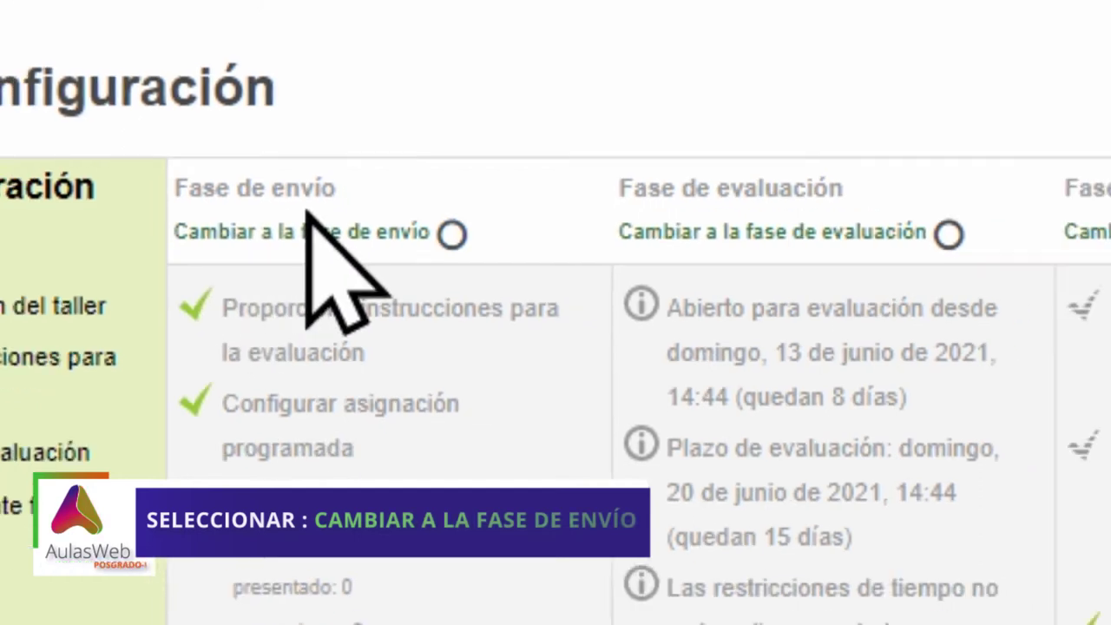
pyautogui.click(323, 163)
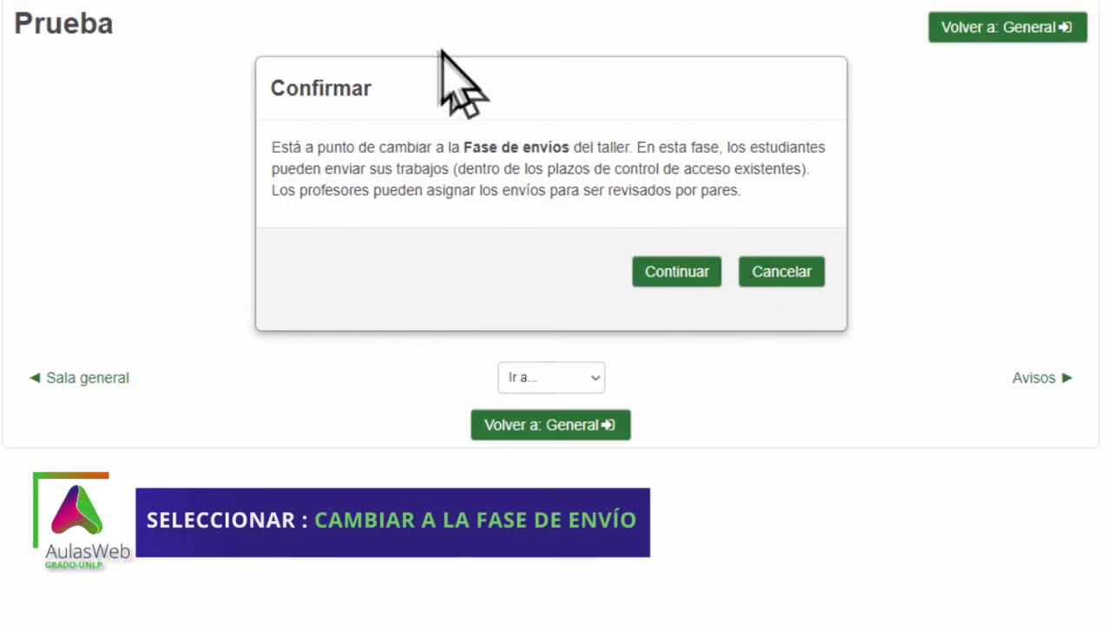
pyautogui.click(664, 277)
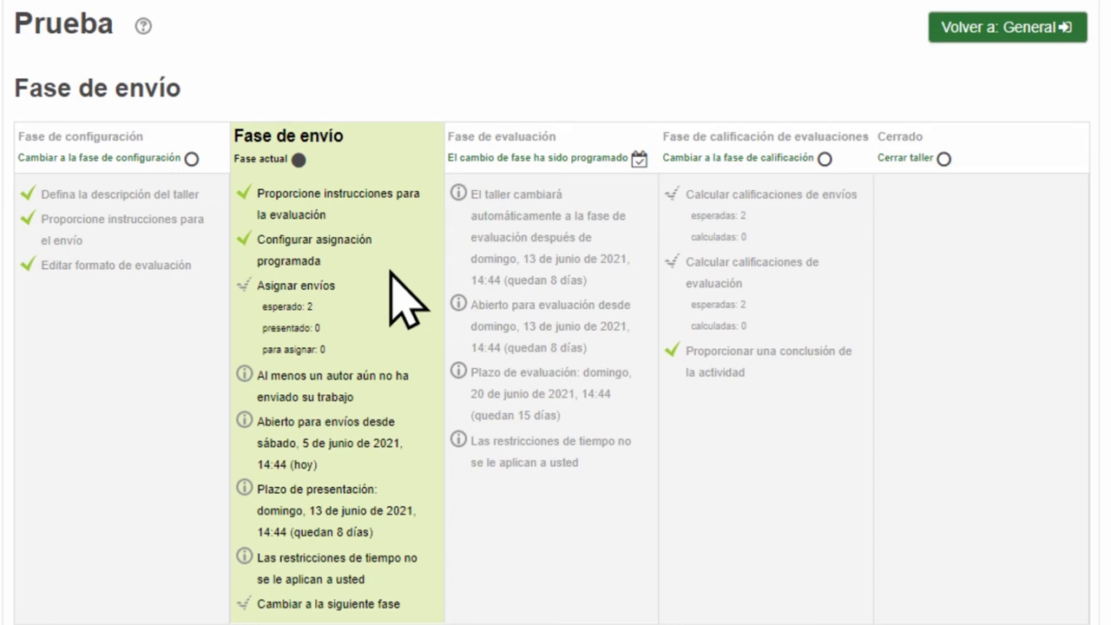
pyautogui.click(286, 291)
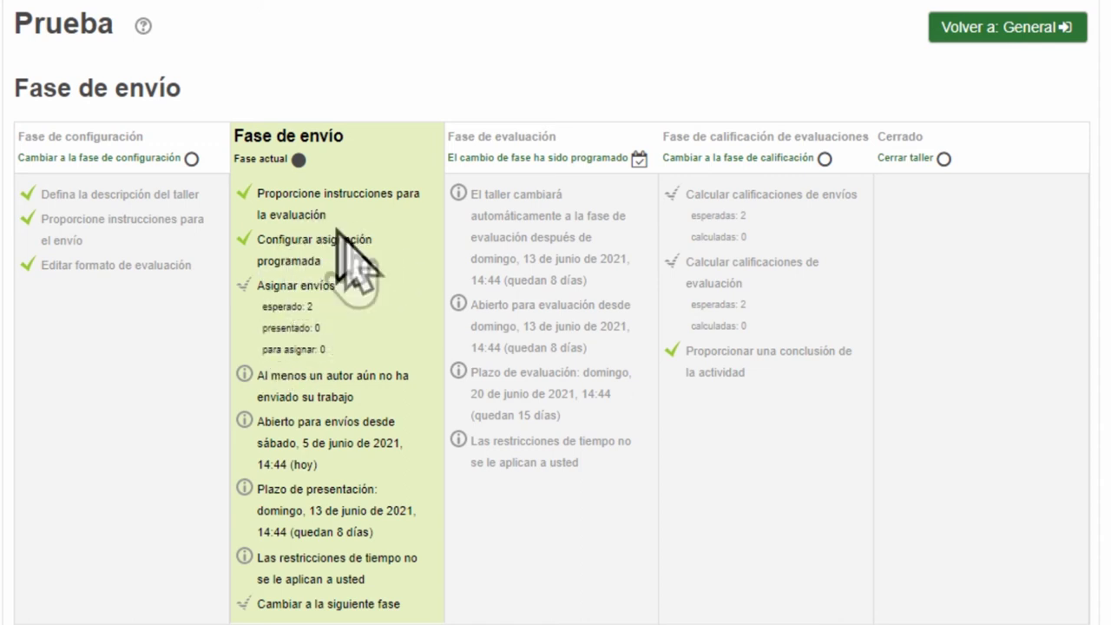
pyautogui.doubleClick(322, 350)
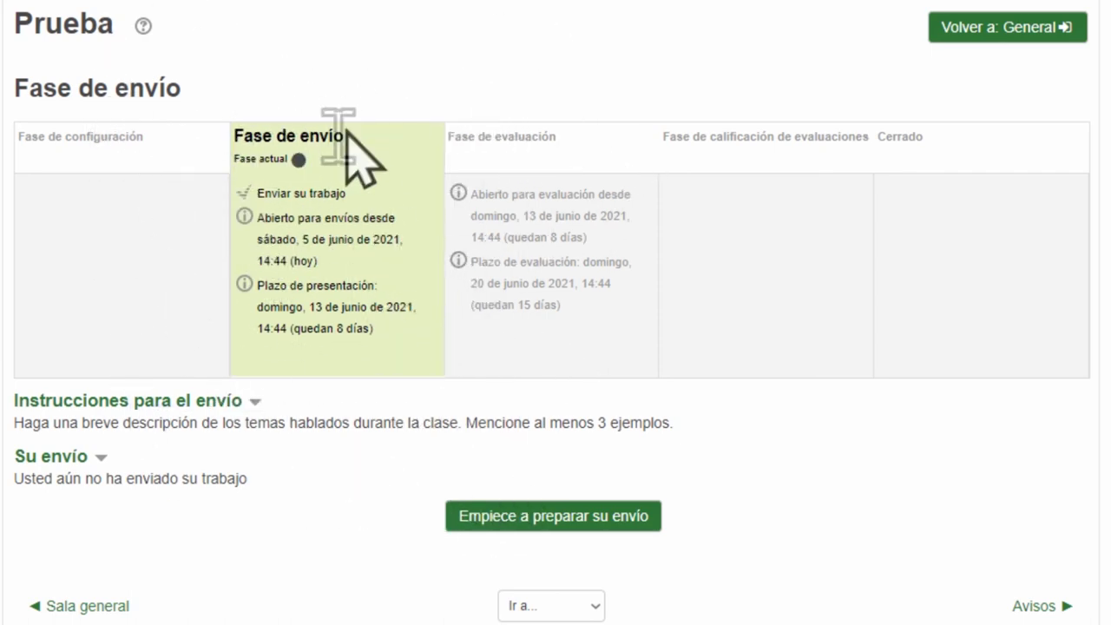
# As the student, start preparing the workshop submission and give it the title "Ejemplo".
pyautogui.scroll(-3, 560, 212)
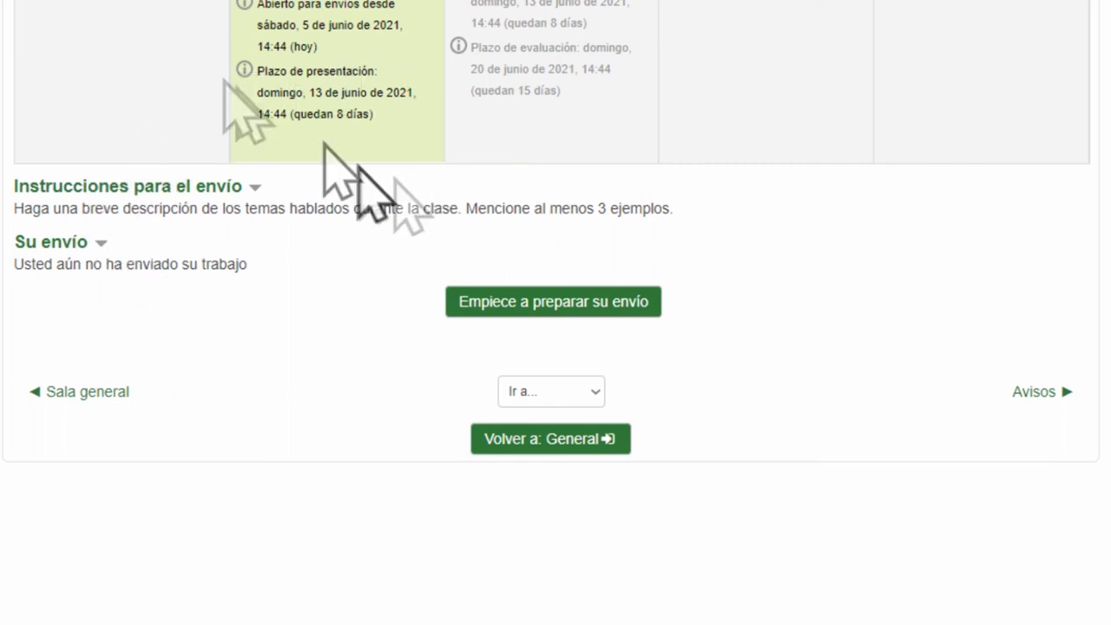
pyautogui.click(467, 299)
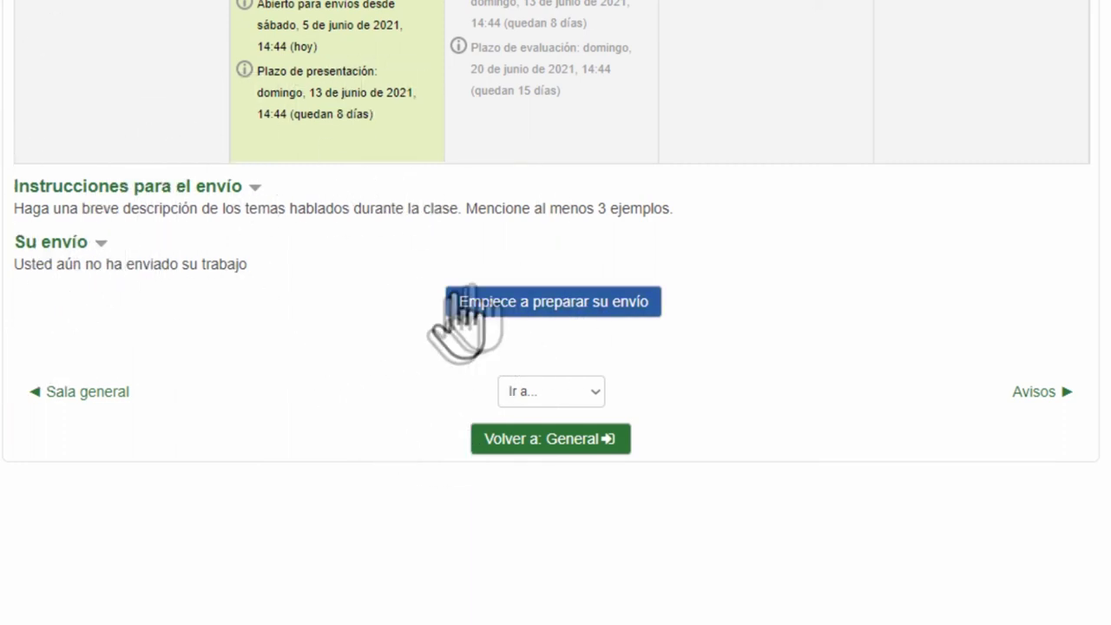
pyautogui.click(580, 312)
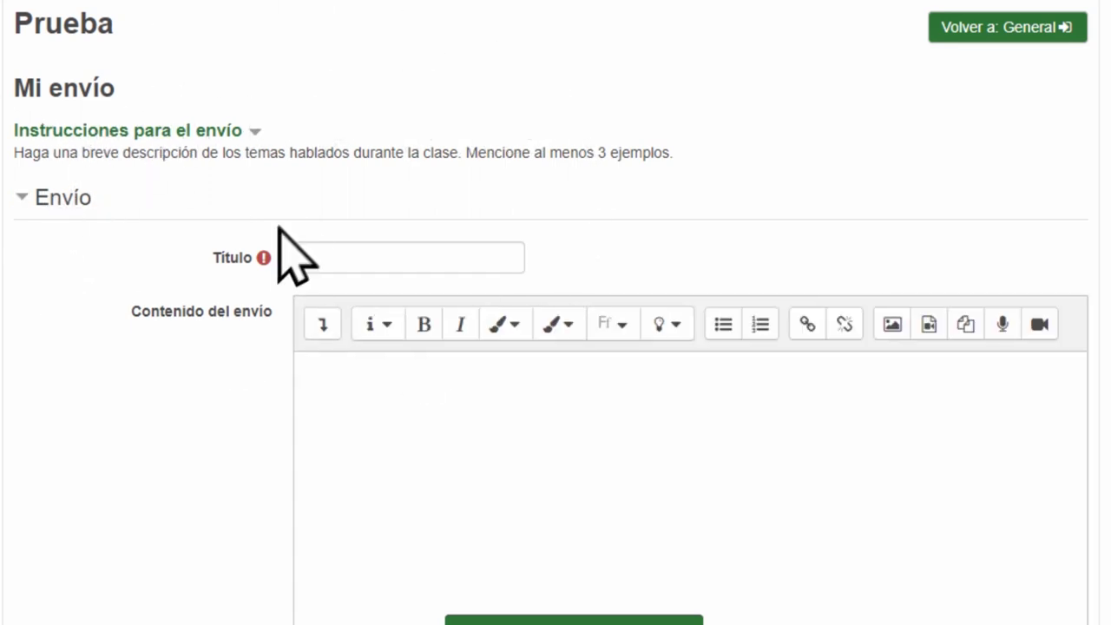
pyautogui.scroll(-3, 360, 218)
pyautogui.click(429, 46)
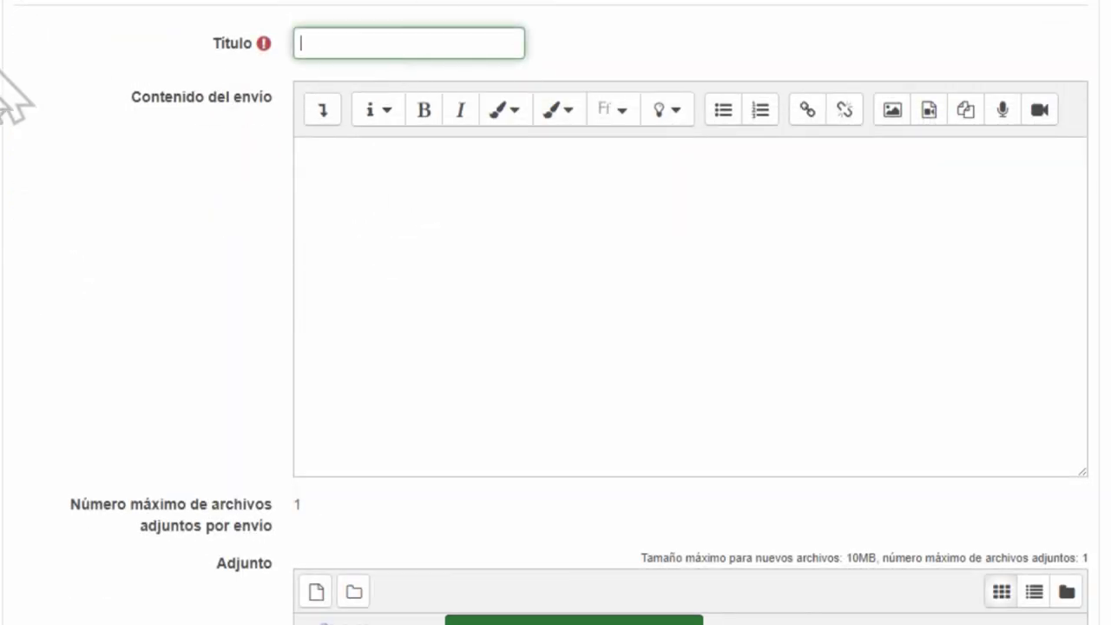
pyautogui.scroll(3, 4, 77)
pyautogui.click(330, 434)
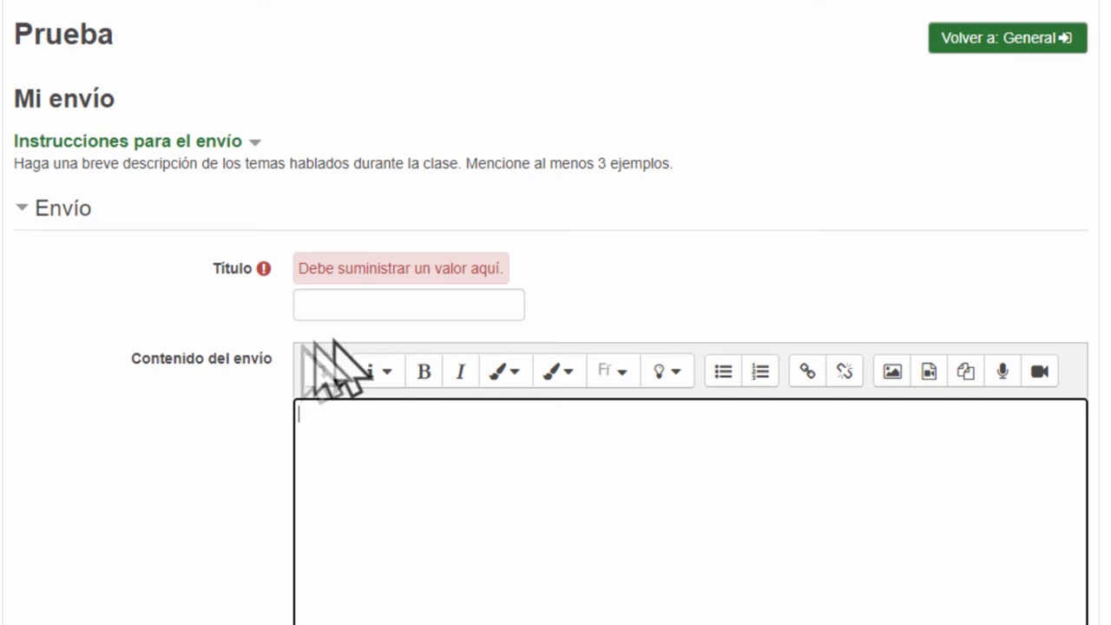
pyautogui.scroll(-2, 144, 384)
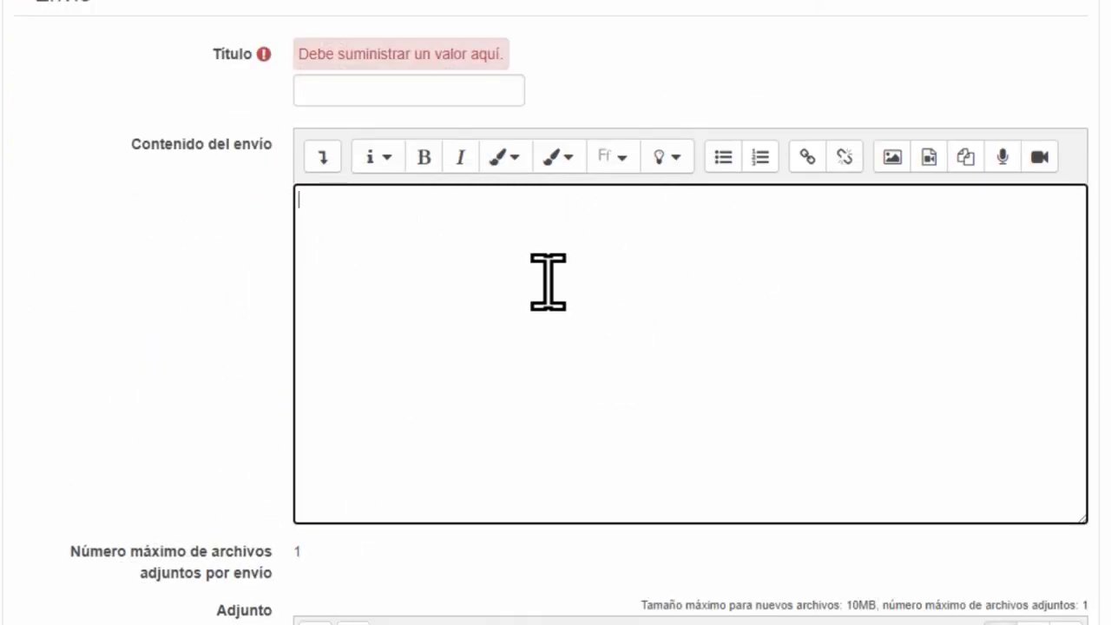
pyautogui.click(409, 90)
pyautogui.write('Ejemplo')
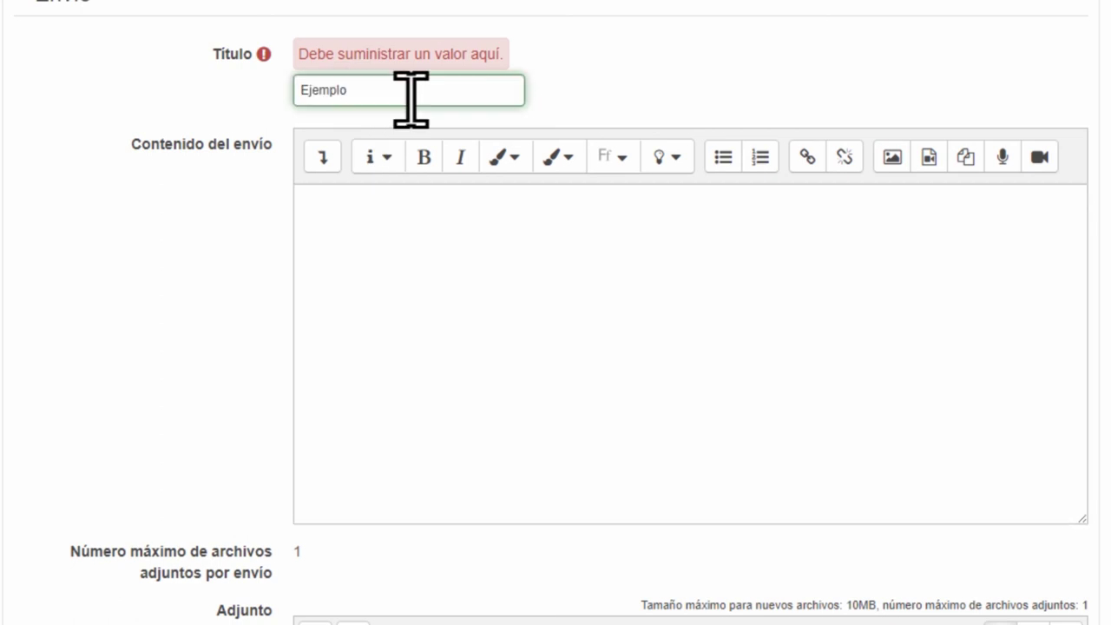
# Write "Dejo la resolución de la actividad en un archivo adjunto." as the submission content, correcting the spelling of "resolución".
pyautogui.click(385, 233)
pyautogui.write('Dejo la resolucion de la actividad en un archivo adjunto.')
pyautogui.rightClick(381, 167)
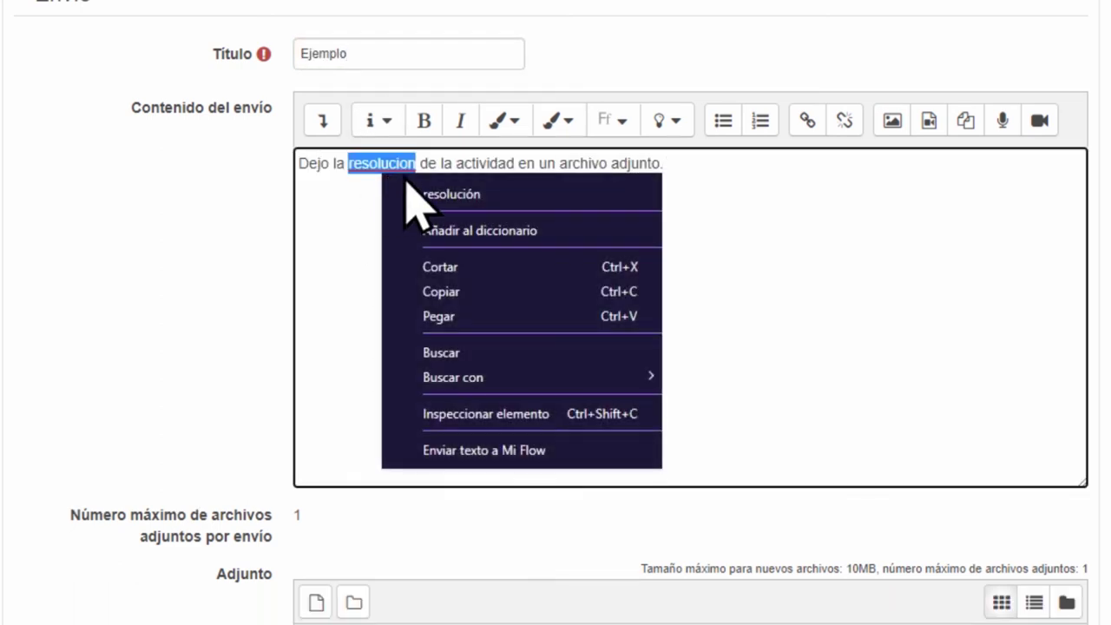
pyautogui.click(417, 186)
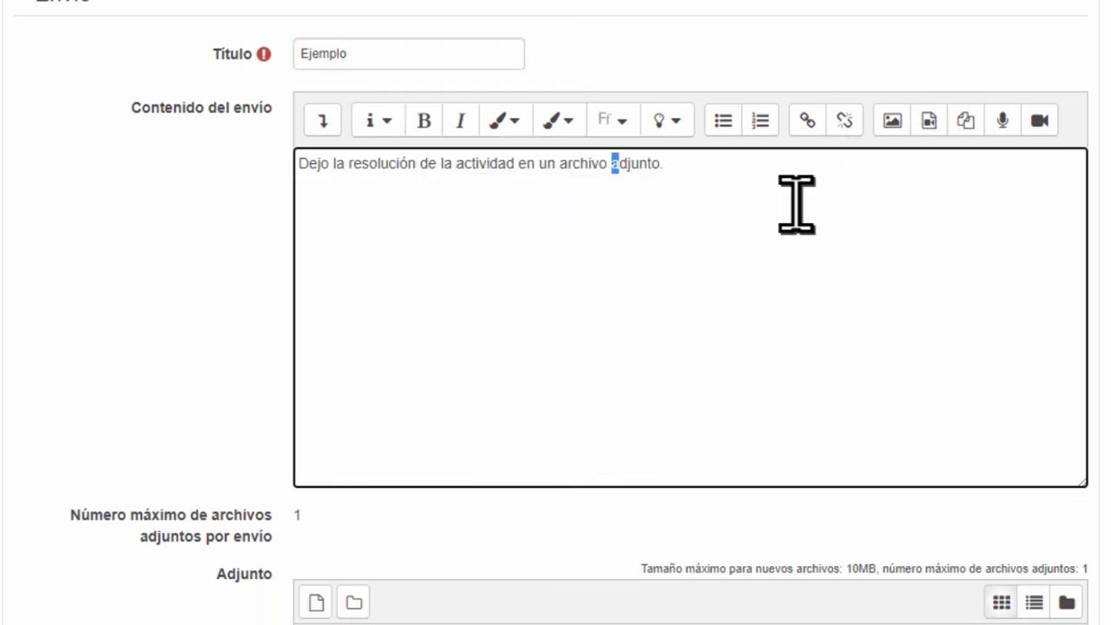
# Upload the chosen .docx document as the submission's attachment and save the submission.
pyautogui.scroll(-3, 695, 347)
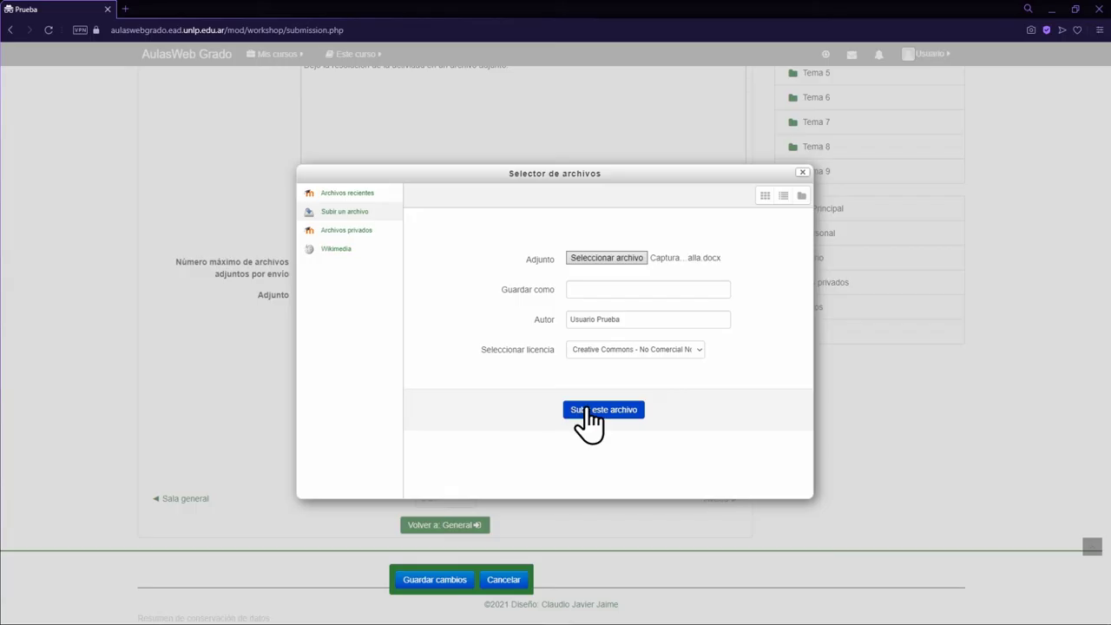
pyautogui.click(586, 410)
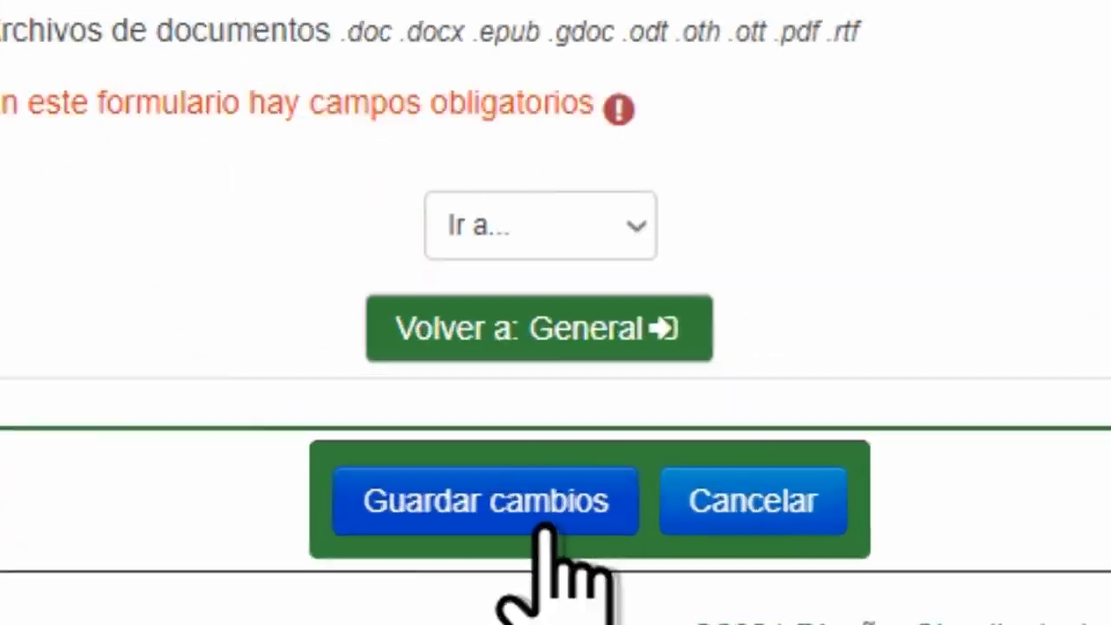
pyautogui.click(439, 581)
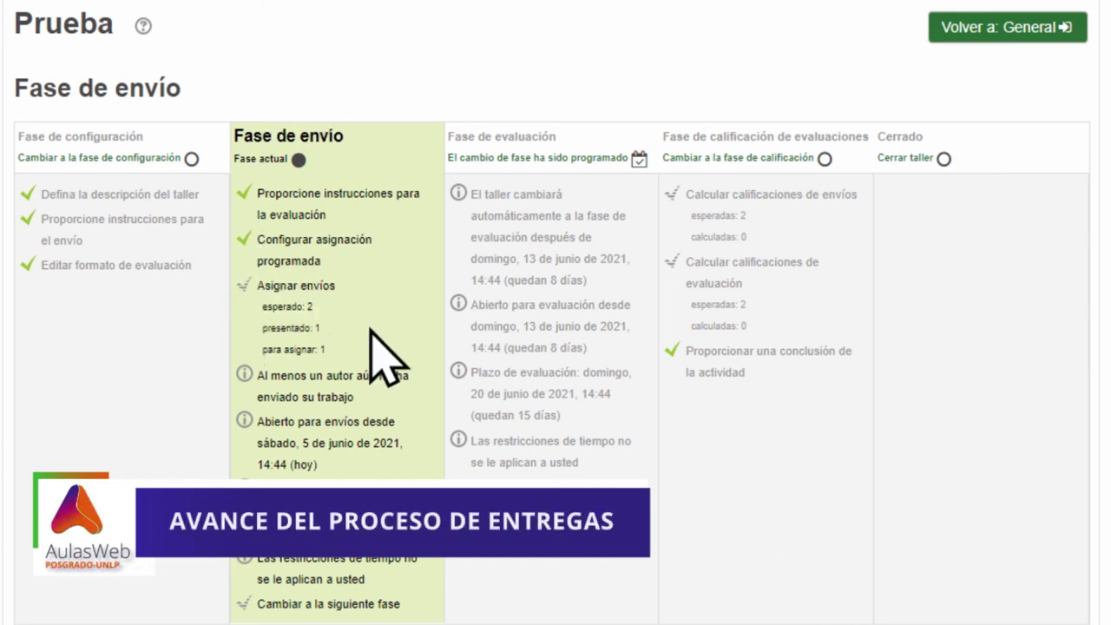
pyautogui.moveTo(322, 317); pyautogui.dragTo(377, 339)
pyautogui.click(340, 323)
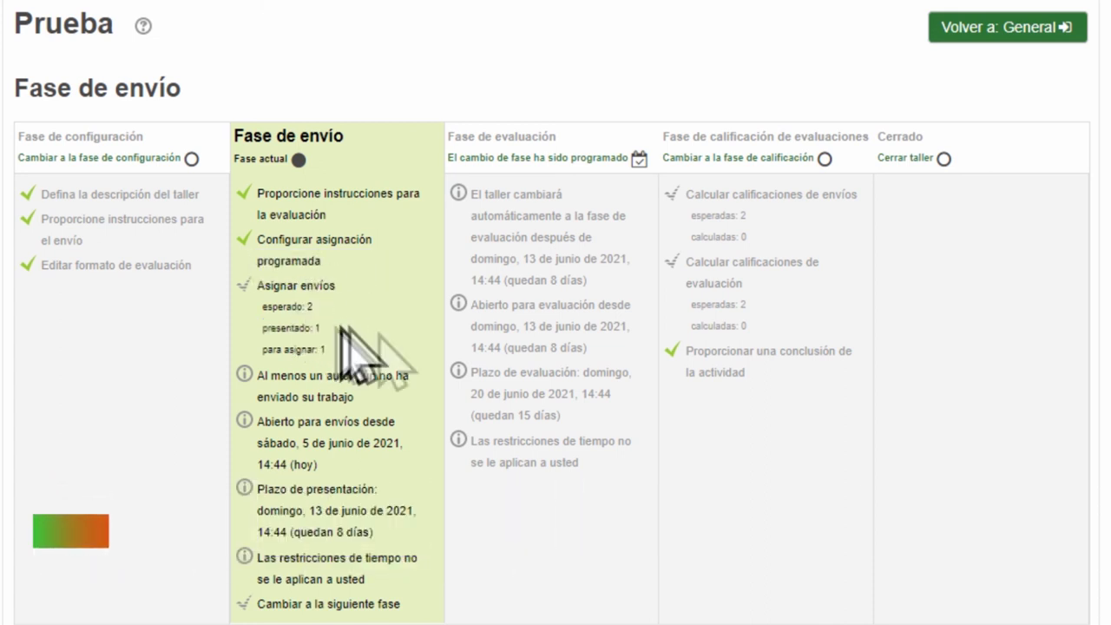
pyautogui.doubleClick(293, 349)
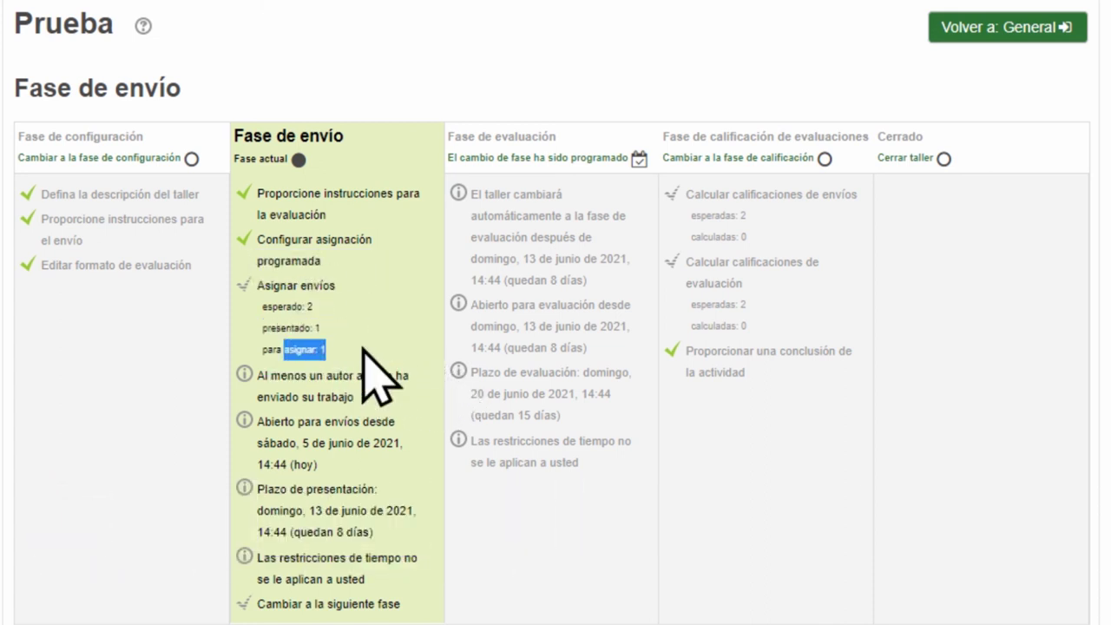
pyautogui.click(318, 359)
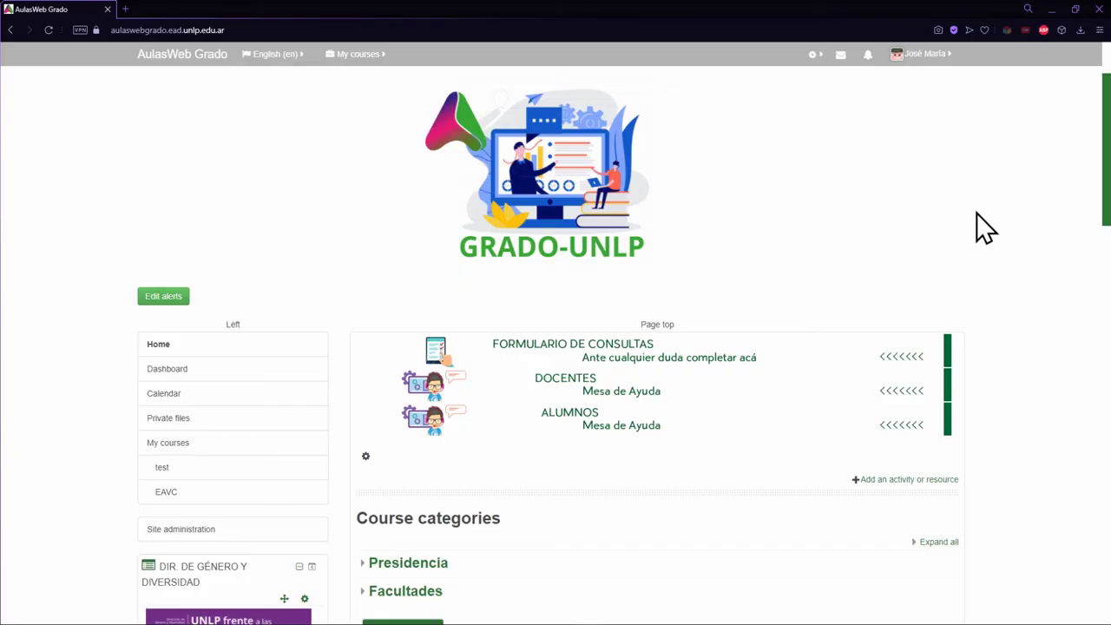